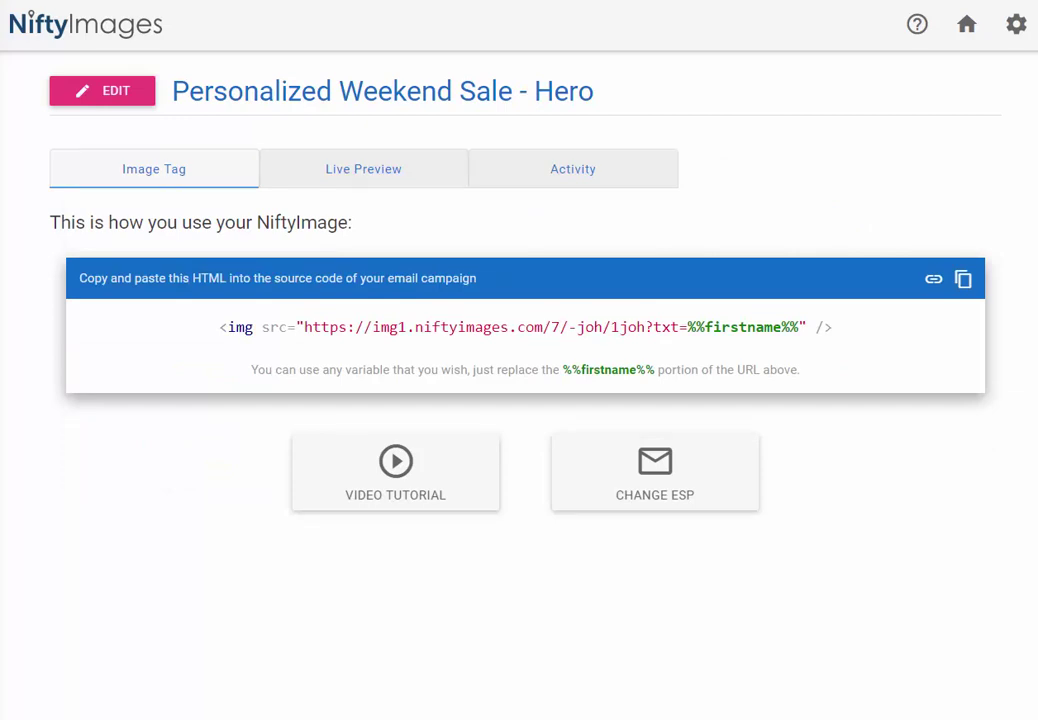
{"action": "left_click", "coordinate": [935, 287]}
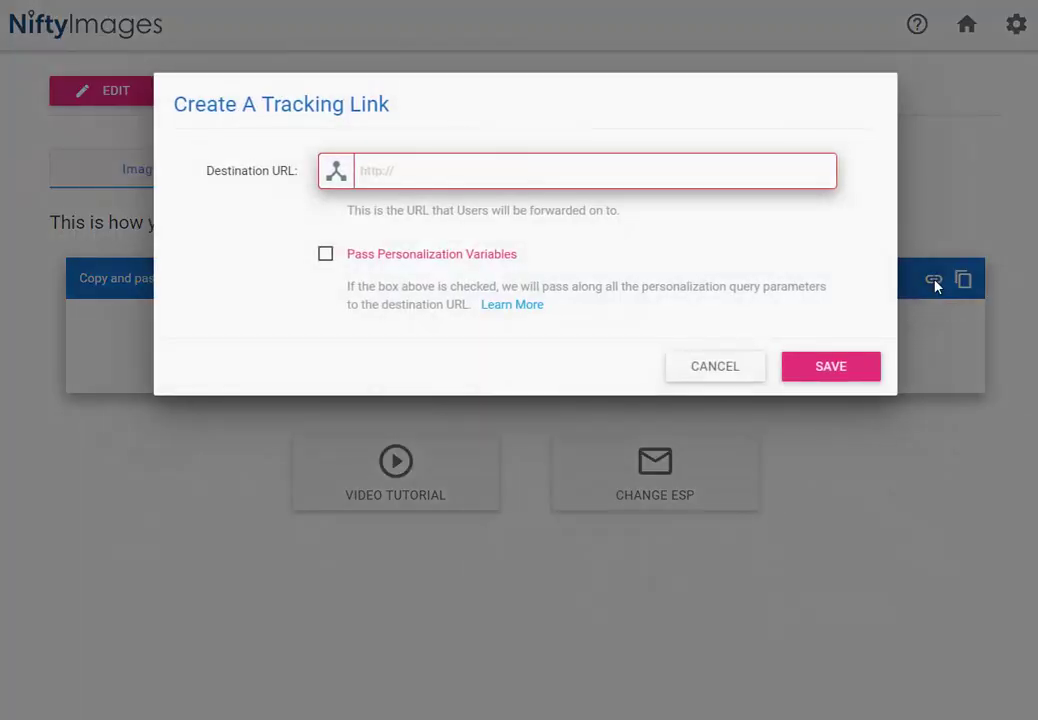
{"action": "left_click", "coordinate": [708, 168]}
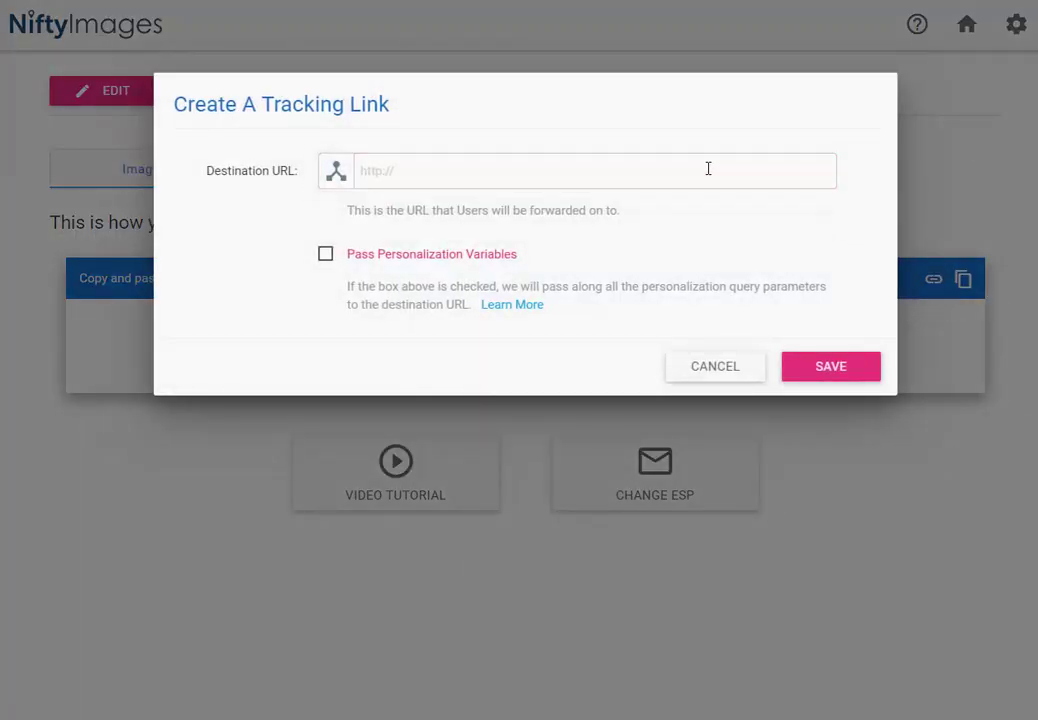
{"action": "type", "text": "https://www.TheBestStuffEverMade.com"}
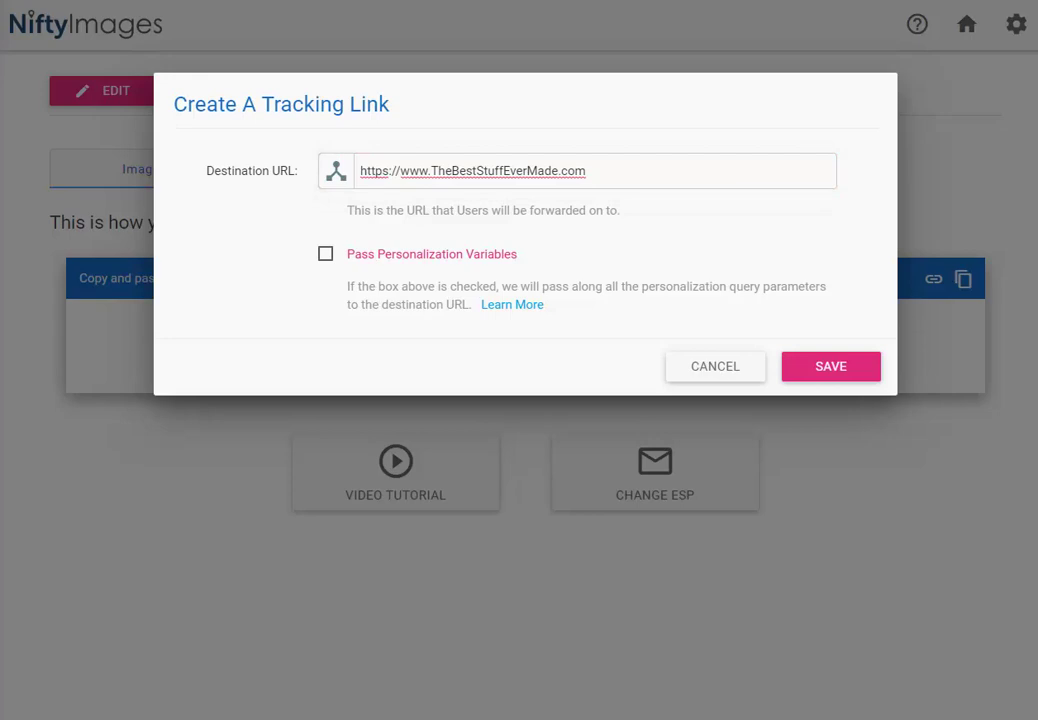
{"action": "left_click", "coordinate": [326, 258]}
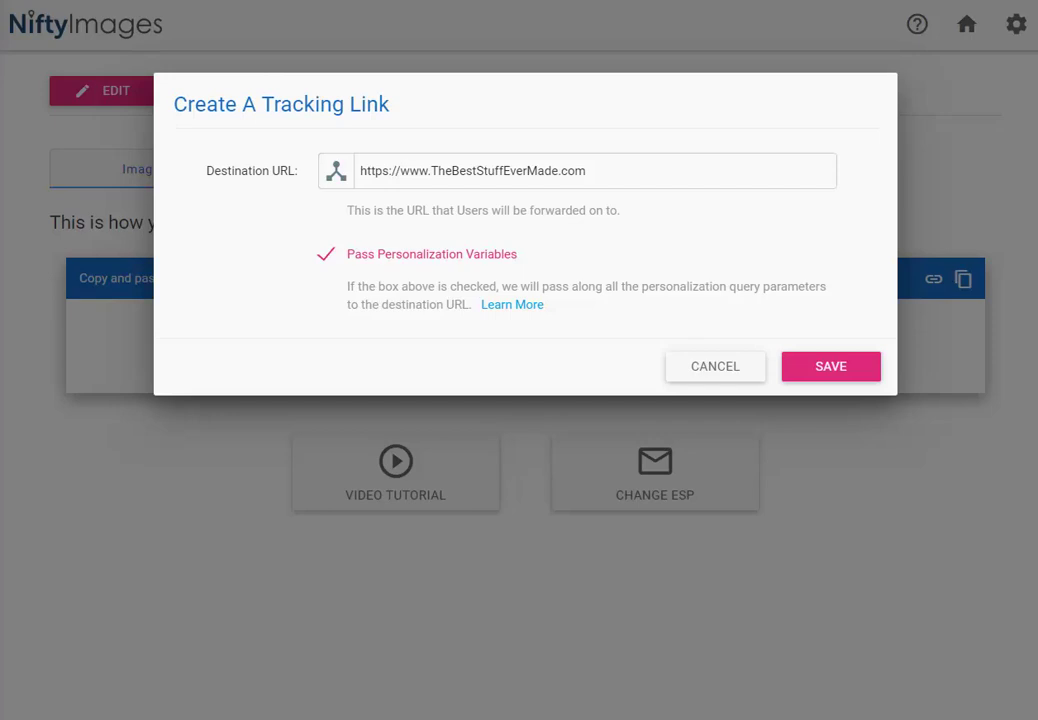
{"action": "left_click", "coordinate": [828, 368]}
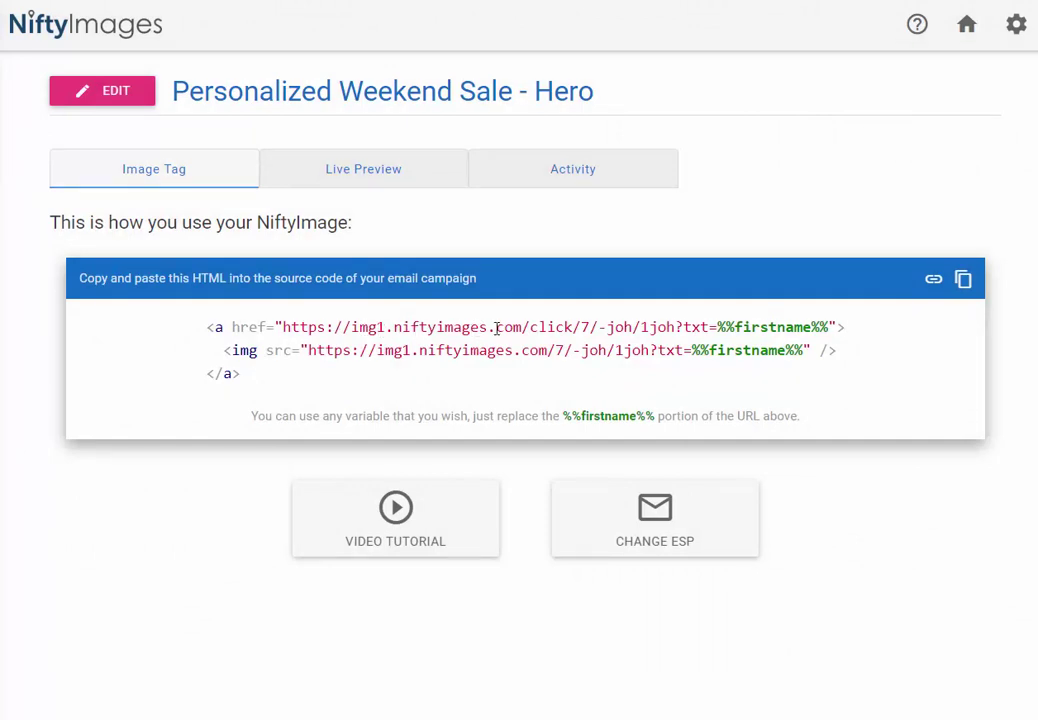
{"action": "left_click", "coordinate": [962, 282]}
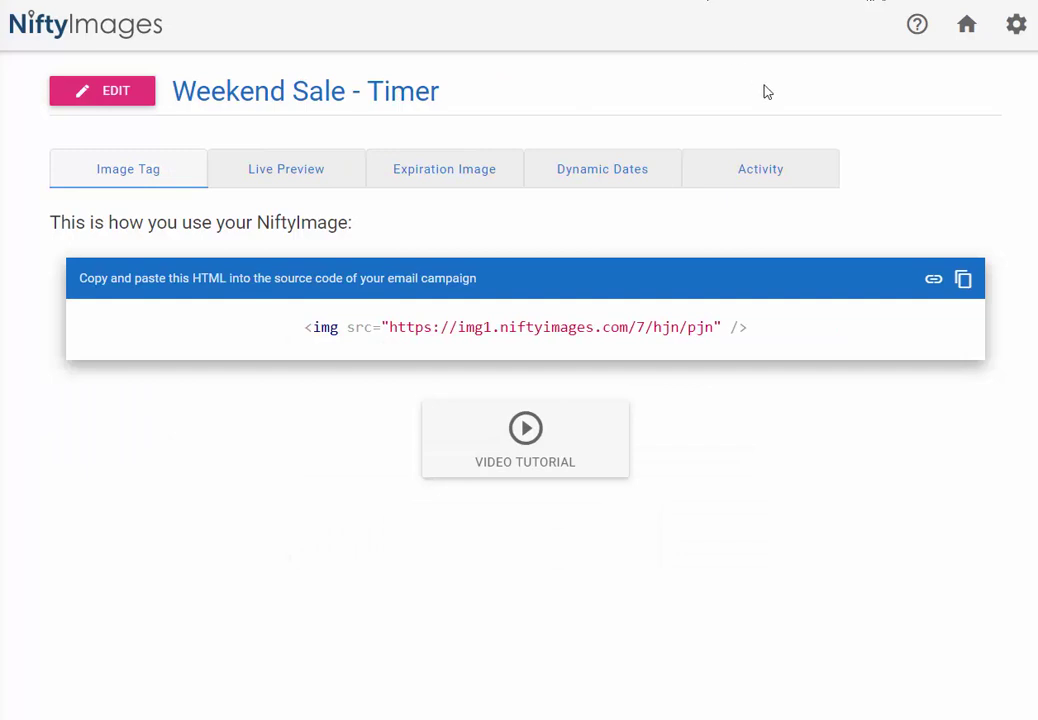
{"action": "left_click", "coordinate": [932, 280]}
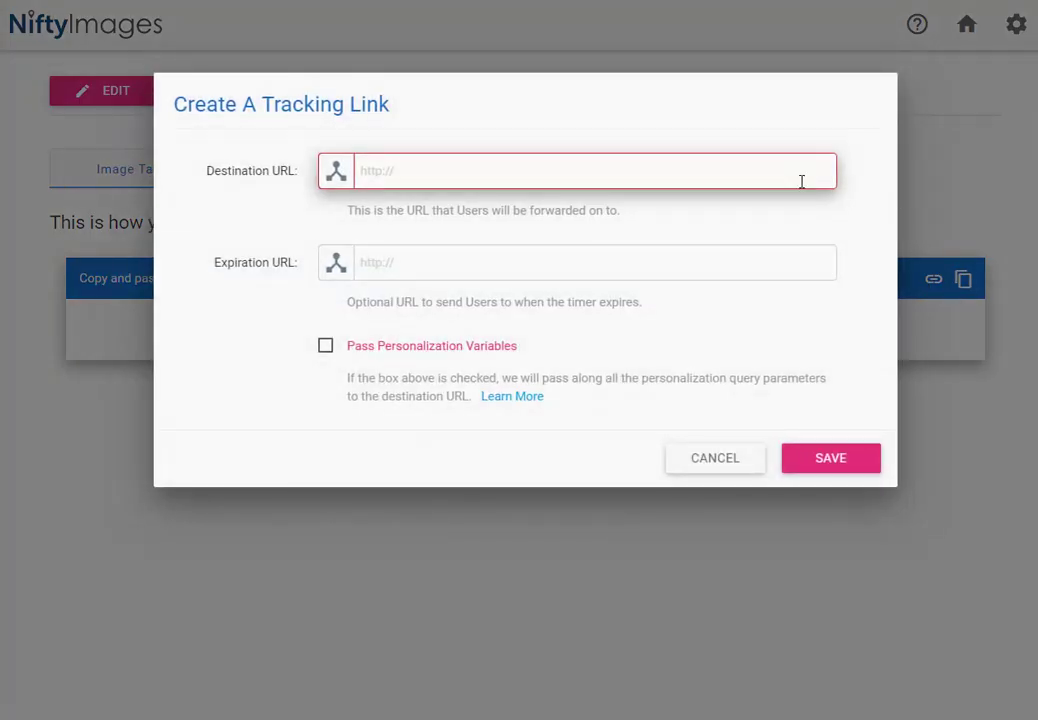
{"action": "left_click", "coordinate": [616, 183]}
{"action": "key", "text": "ctrl+v"}
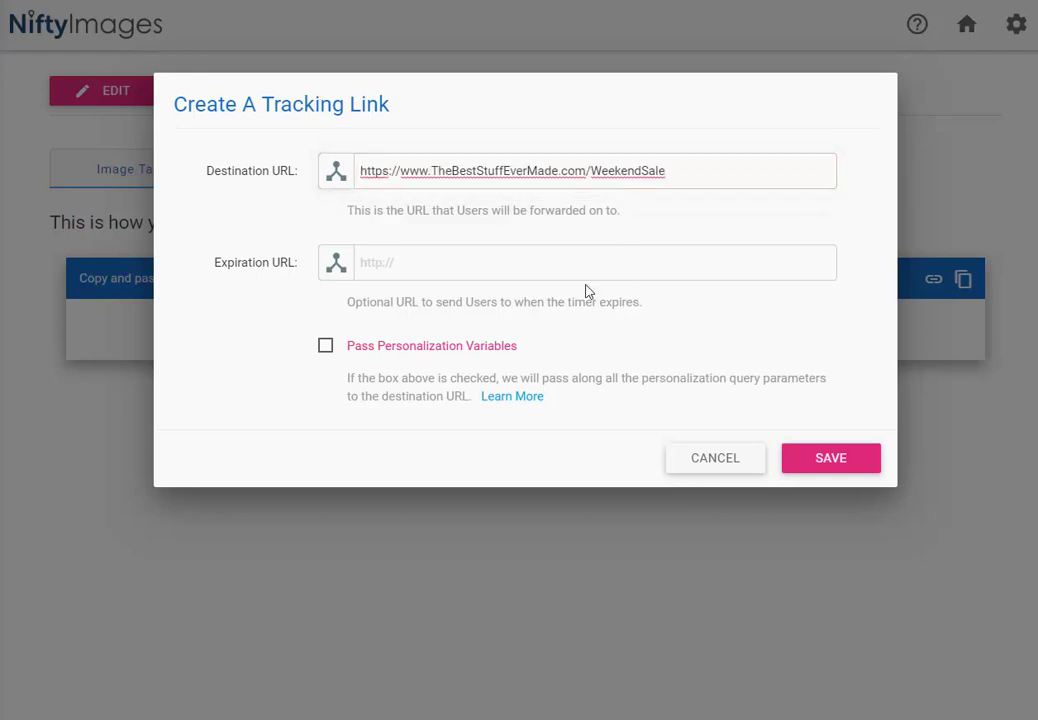
{"action": "left_click", "coordinate": [454, 269]}
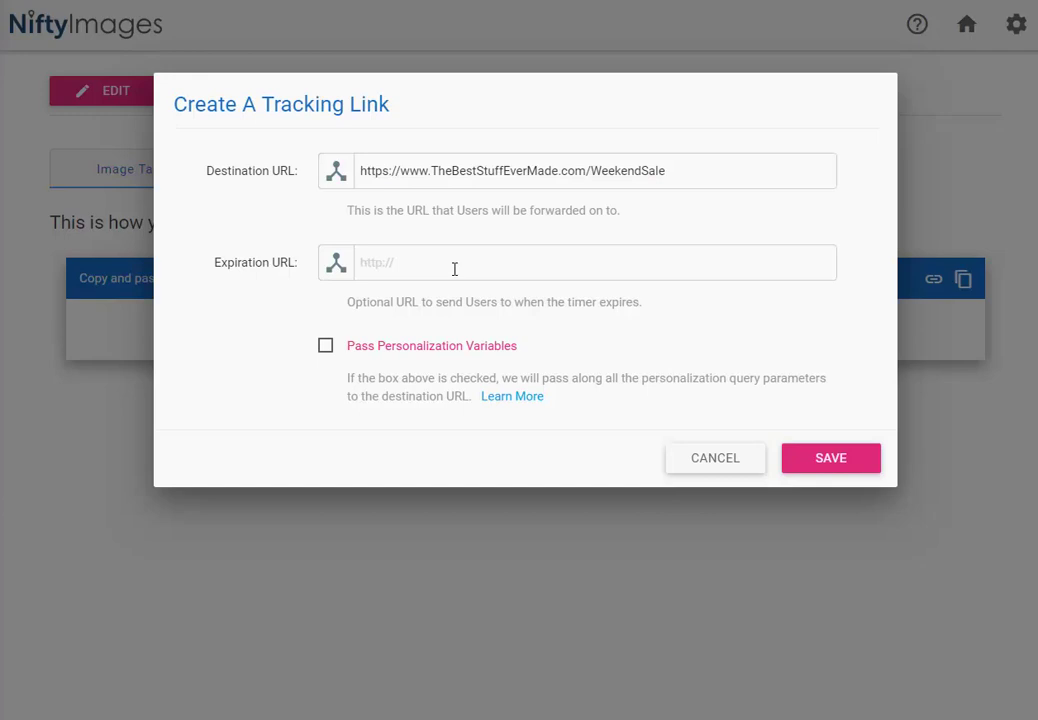
{"action": "key", "text": "ctrl+v"}
{"action": "key", "text": "ctrl+shift+Left"}
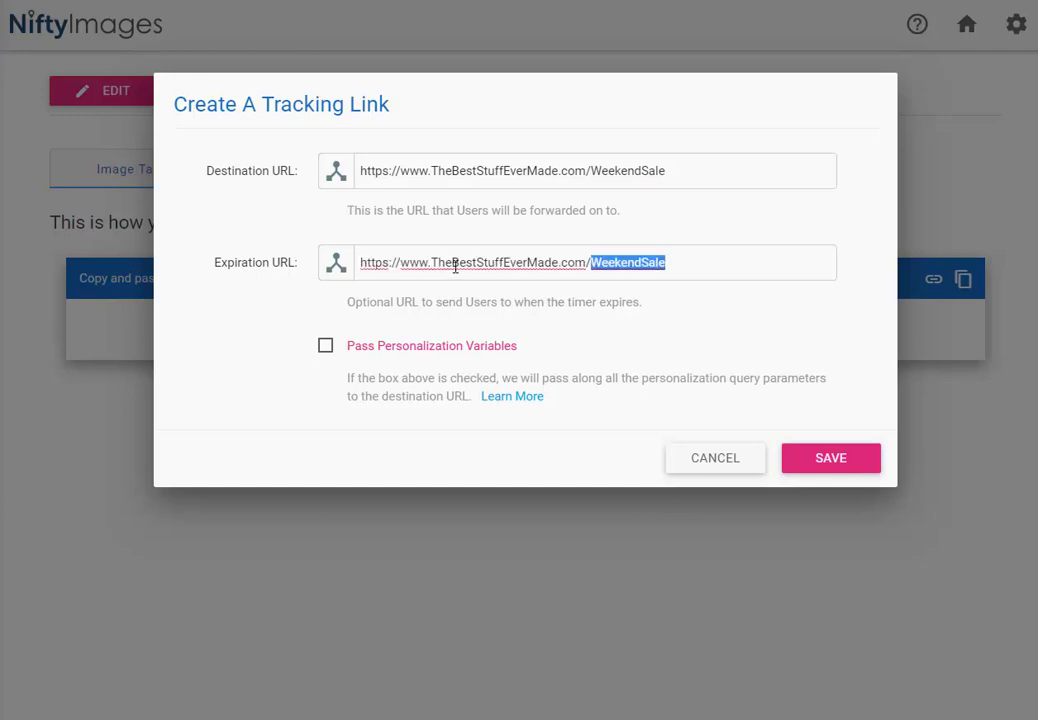
{"action": "key", "text": "BackSpace"}
{"action": "left_click", "coordinate": [621, 331]}
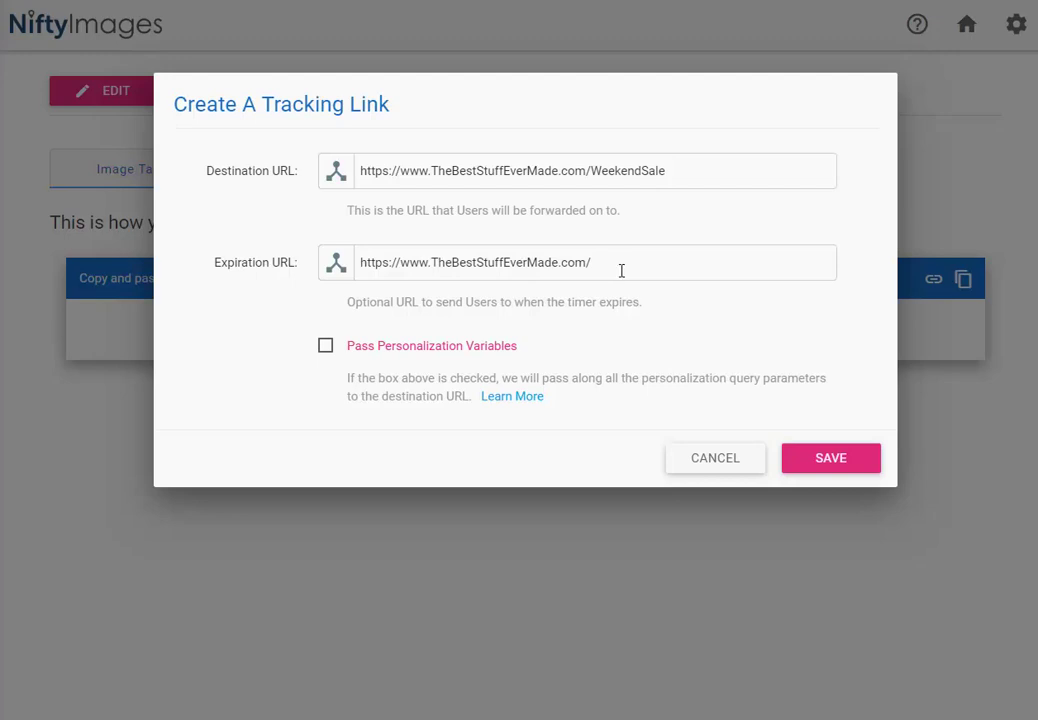
{"action": "left_click", "coordinate": [843, 460]}
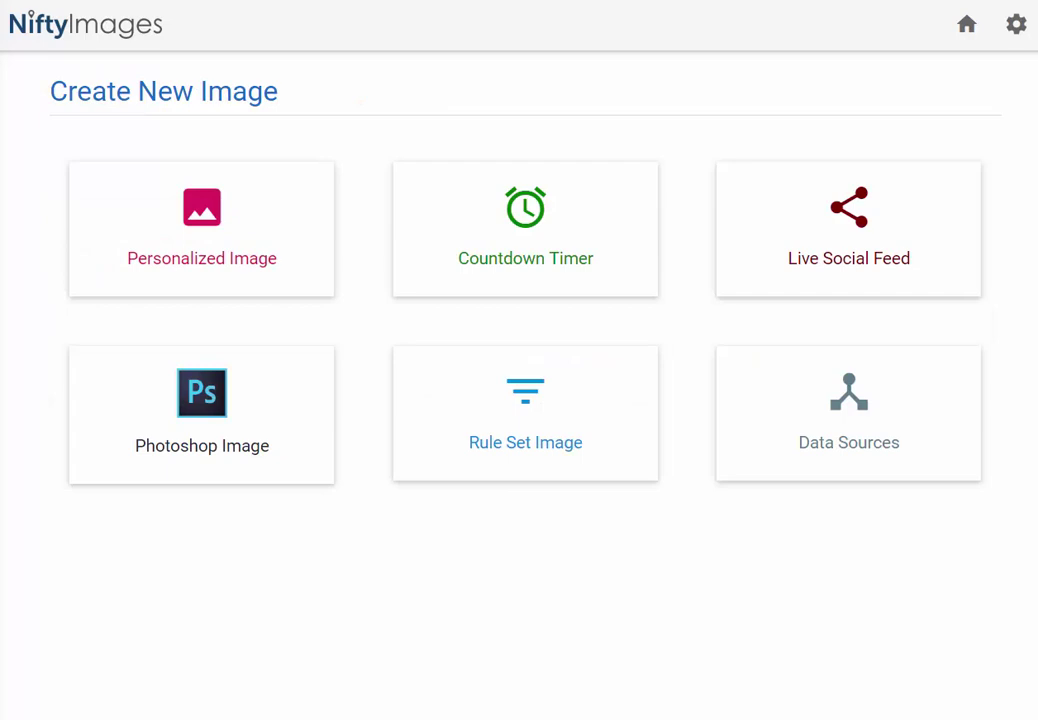
Step: Start a new Rule Set Image and list the available targeting conditions for Rule 1
{"action": "left_click", "coordinate": [637, 444]}
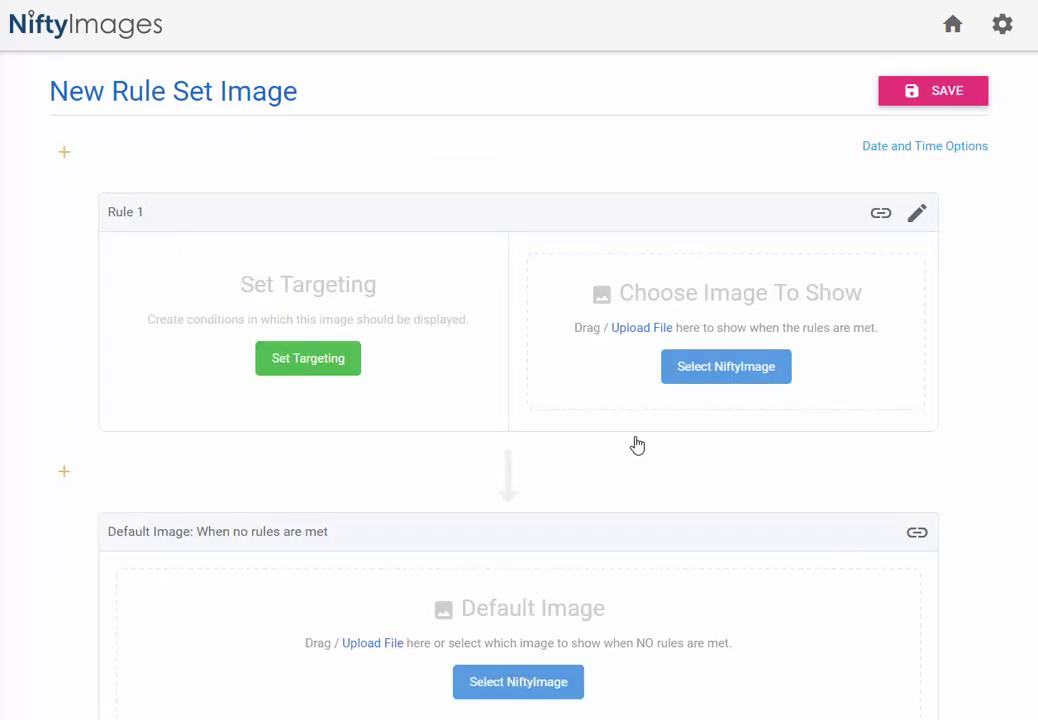
{"action": "left_click", "coordinate": [339, 369]}
{"action": "left_click", "coordinate": [262, 152]}
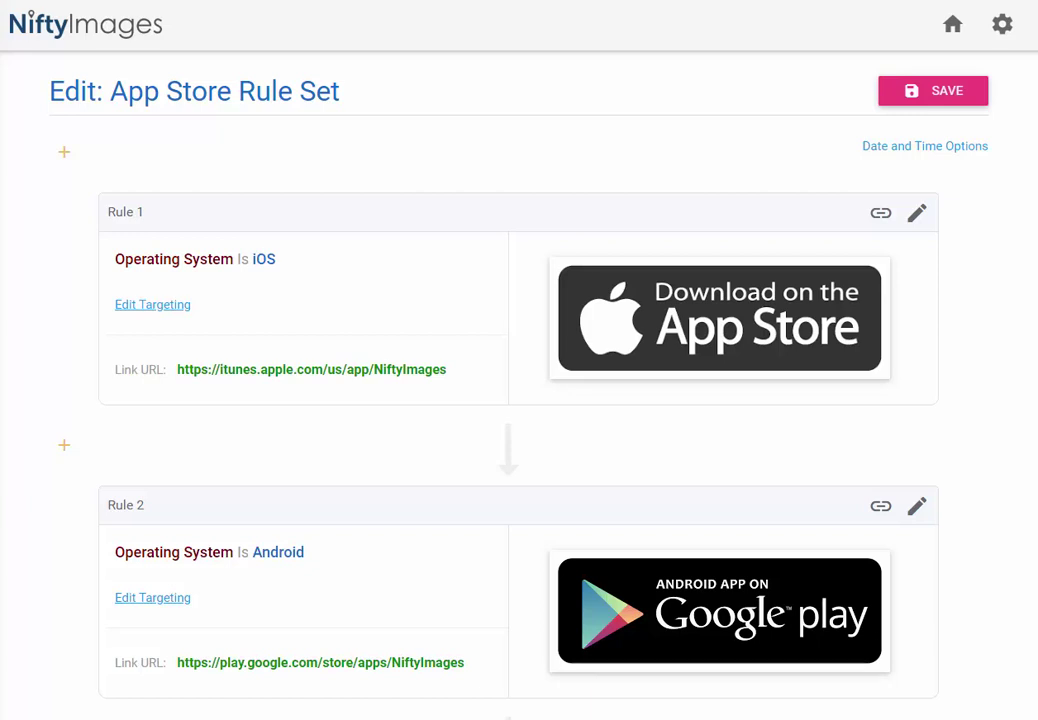
Step: Scroll through the App Store Rule Set's rules to review their iOS and Android links
{"action": "scroll", "coordinate": [519, 400], "scroll_direction": "down", "scroll_amount": 1}
{"action": "scroll", "coordinate": [519, 400], "scroll_direction": "down", "scroll_amount": 1}
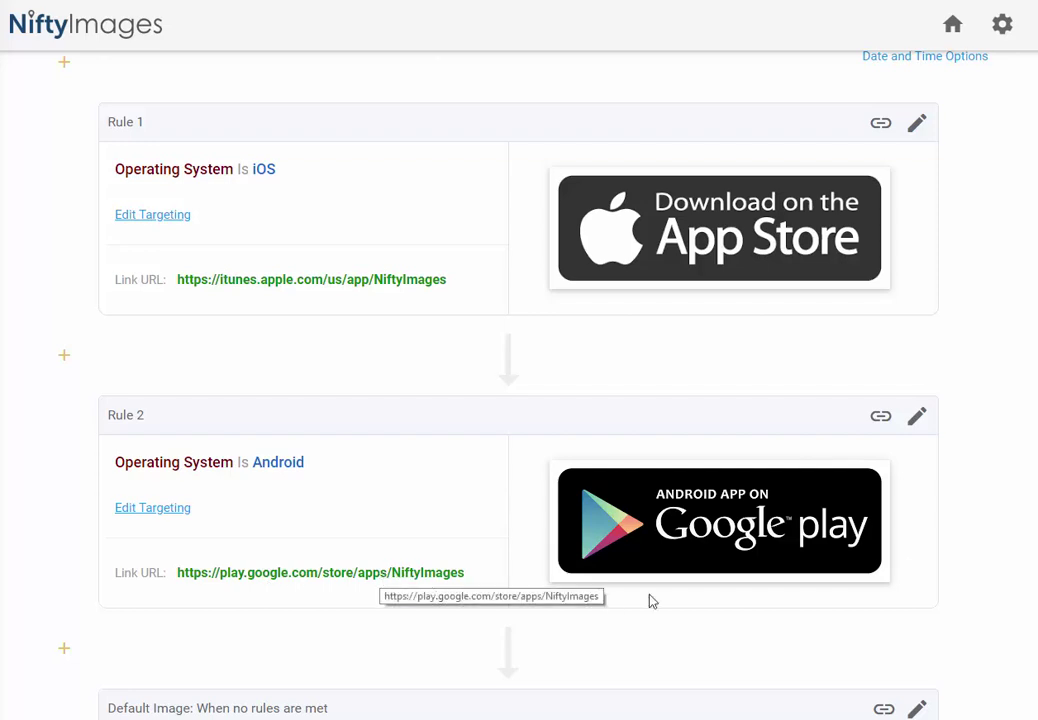
{"action": "scroll", "coordinate": [519, 380], "scroll_direction": "down", "scroll_amount": 3}
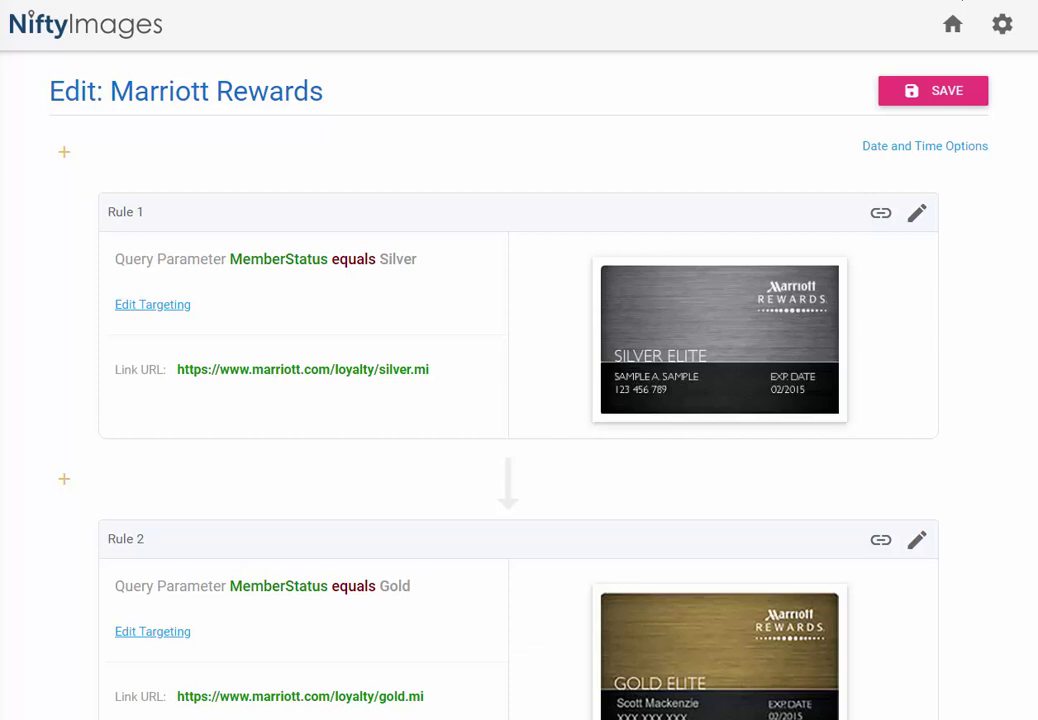
{"action": "scroll", "coordinate": [519, 400], "scroll_direction": "down", "scroll_amount": 2}
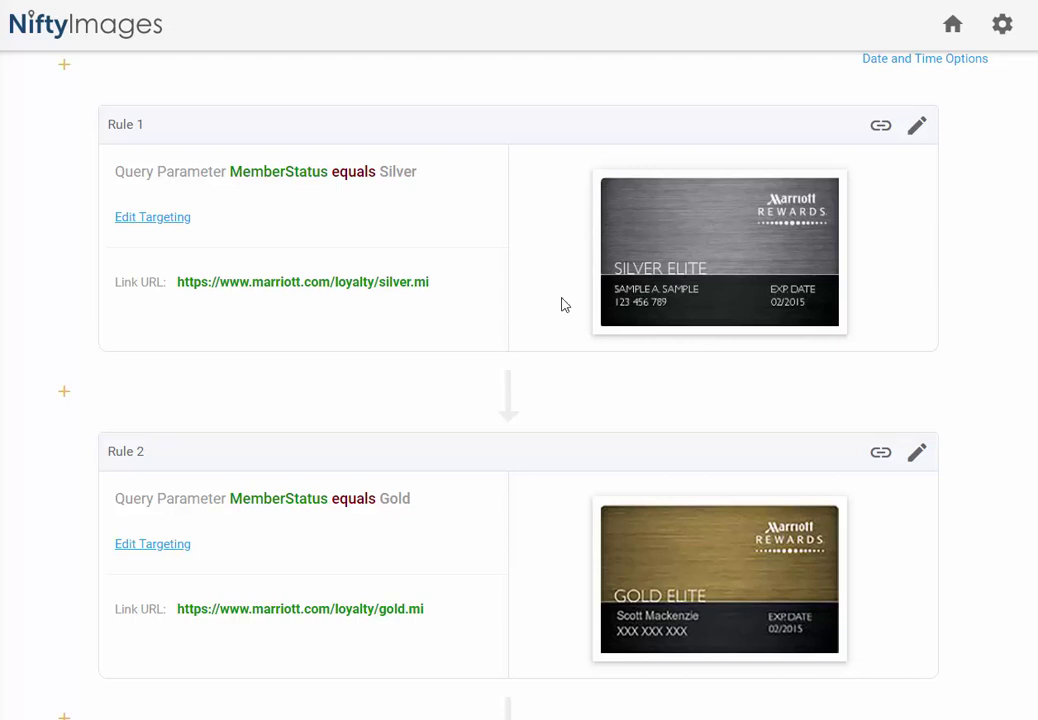
{"action": "left_click_drag", "start_coordinate": [430, 283], "coordinate": [171, 306]}
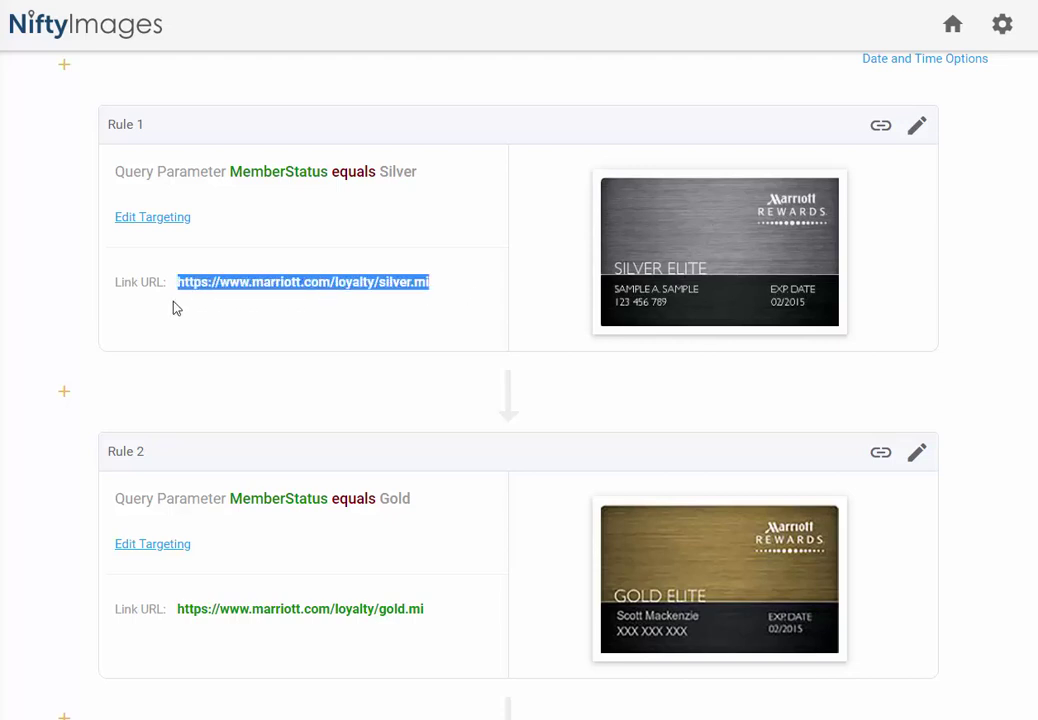
{"action": "left_click", "coordinate": [325, 340]}
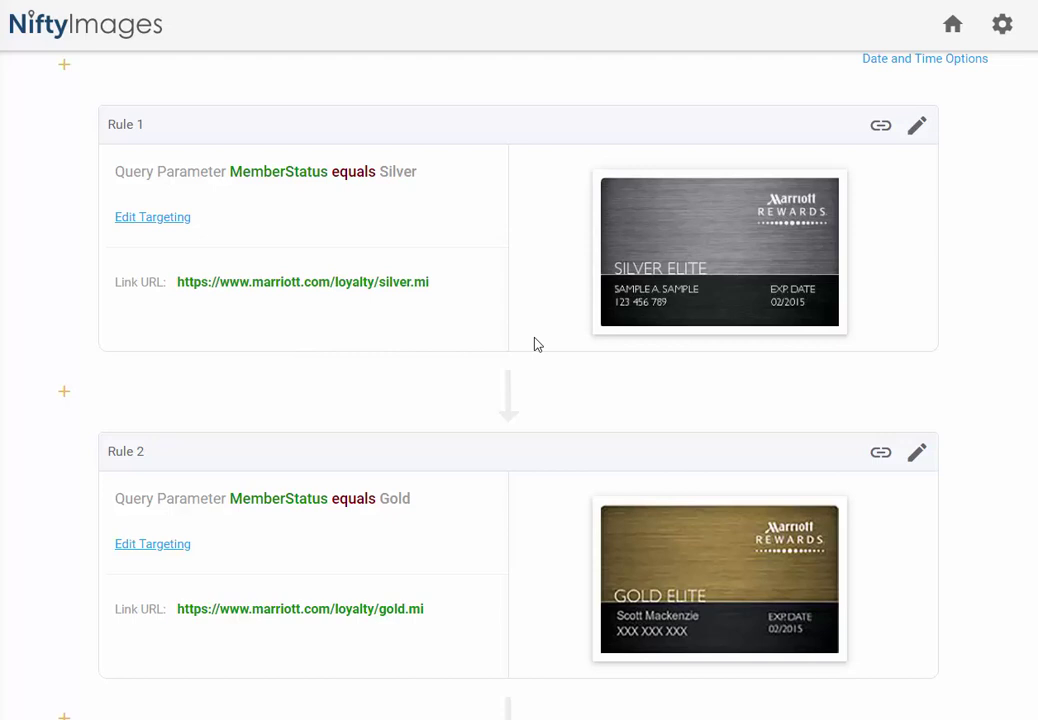
{"action": "scroll", "coordinate": [519, 400], "scroll_direction": "down", "scroll_amount": 3}
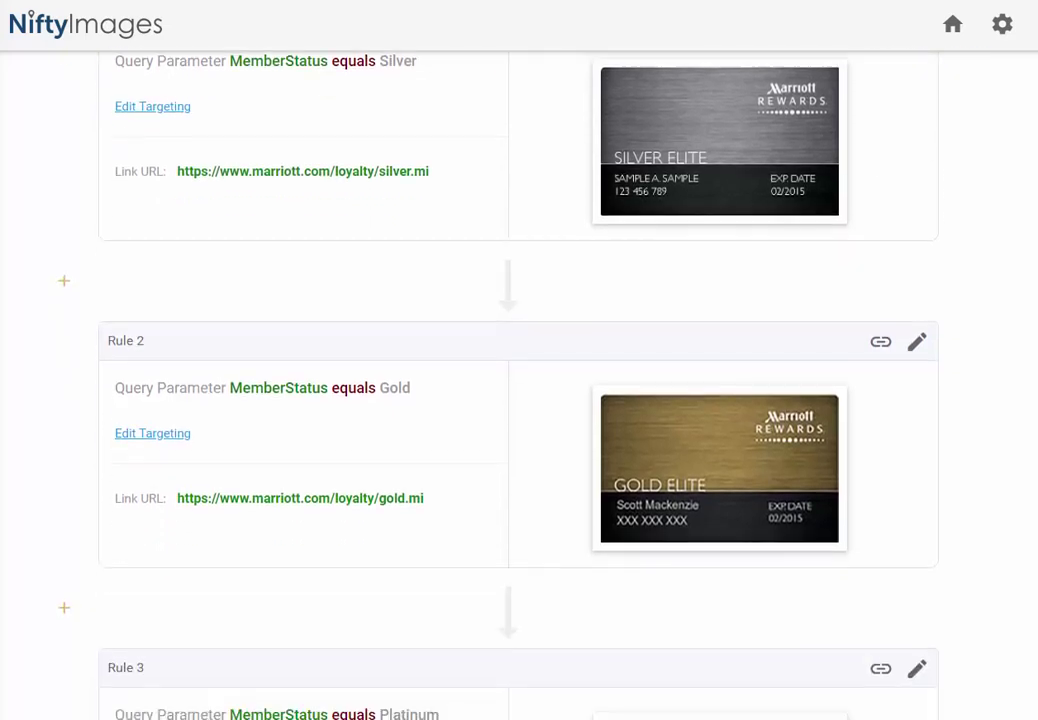
{"action": "scroll", "coordinate": [519, 400], "scroll_direction": "down", "scroll_amount": 4}
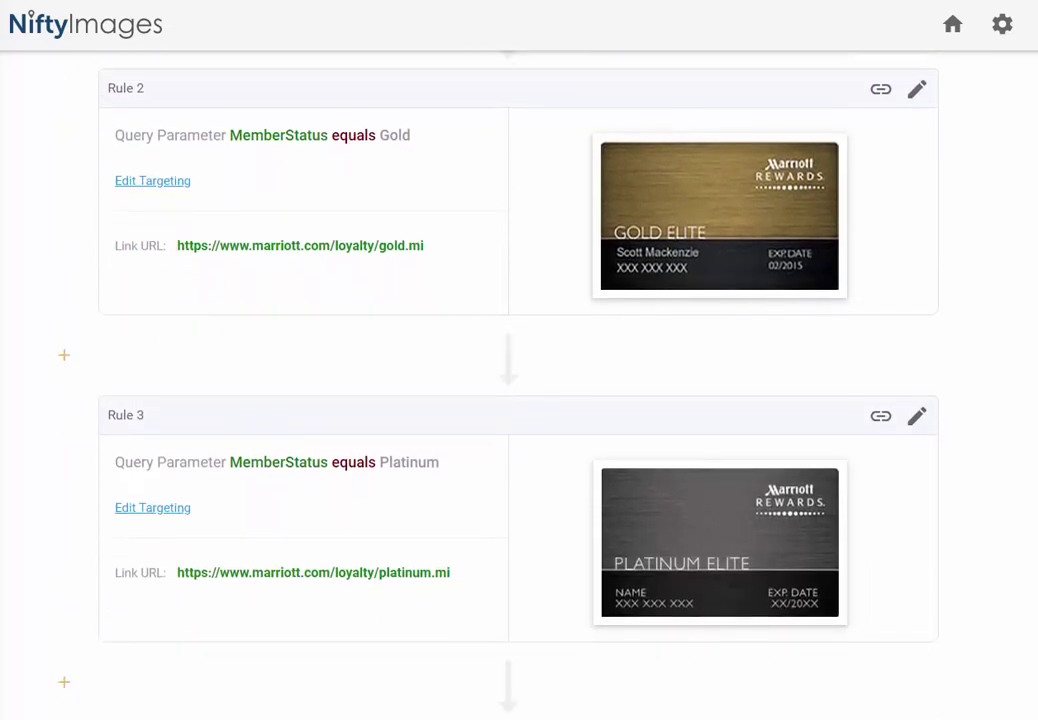
{"action": "scroll", "coordinate": [519, 400], "scroll_direction": "down", "scroll_amount": 5}
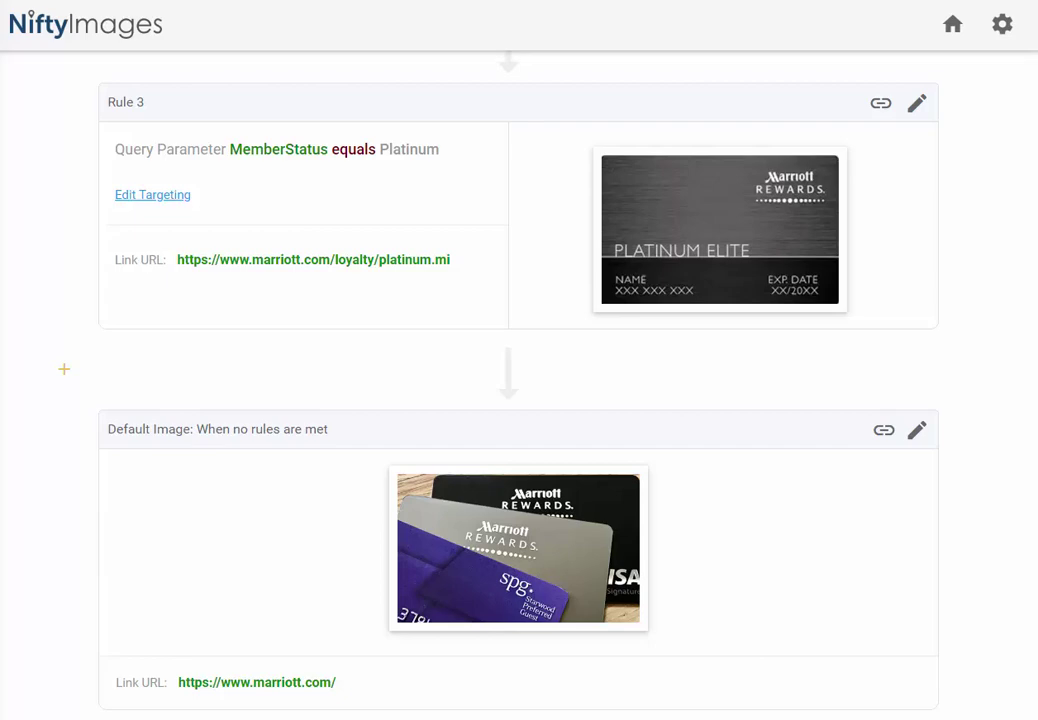
{"action": "scroll", "coordinate": [1012, 197], "scroll_direction": "up", "scroll_amount": 8}
Step: Save the Marriott Rewards rule set and copy its HTML code with the MERGE_TAG placeholder
{"action": "left_click", "coordinate": [946, 92]}
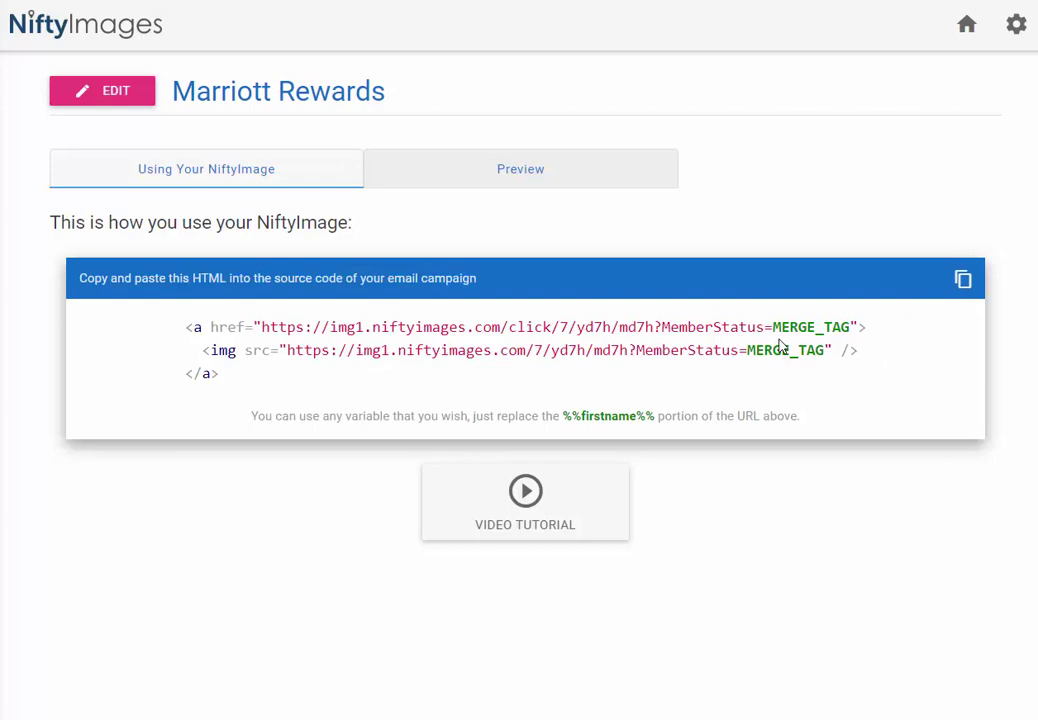
{"action": "left_click_drag", "start_coordinate": [772, 327], "coordinate": [849, 327]}
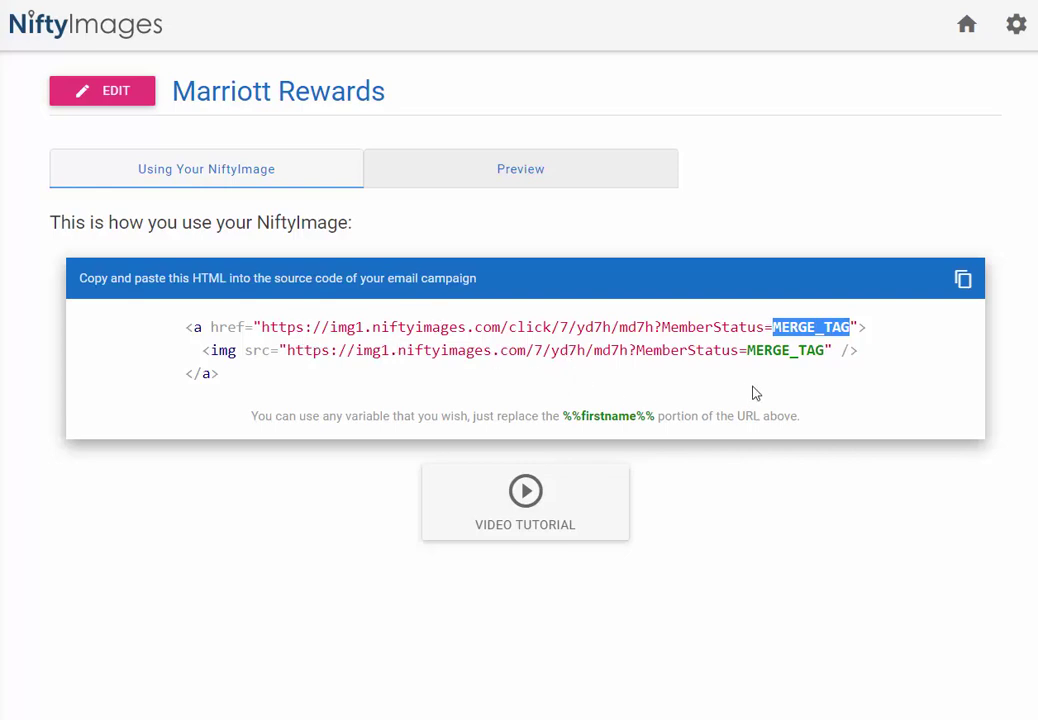
{"action": "left_click", "coordinate": [922, 324]}
{"action": "left_click", "coordinate": [964, 280]}
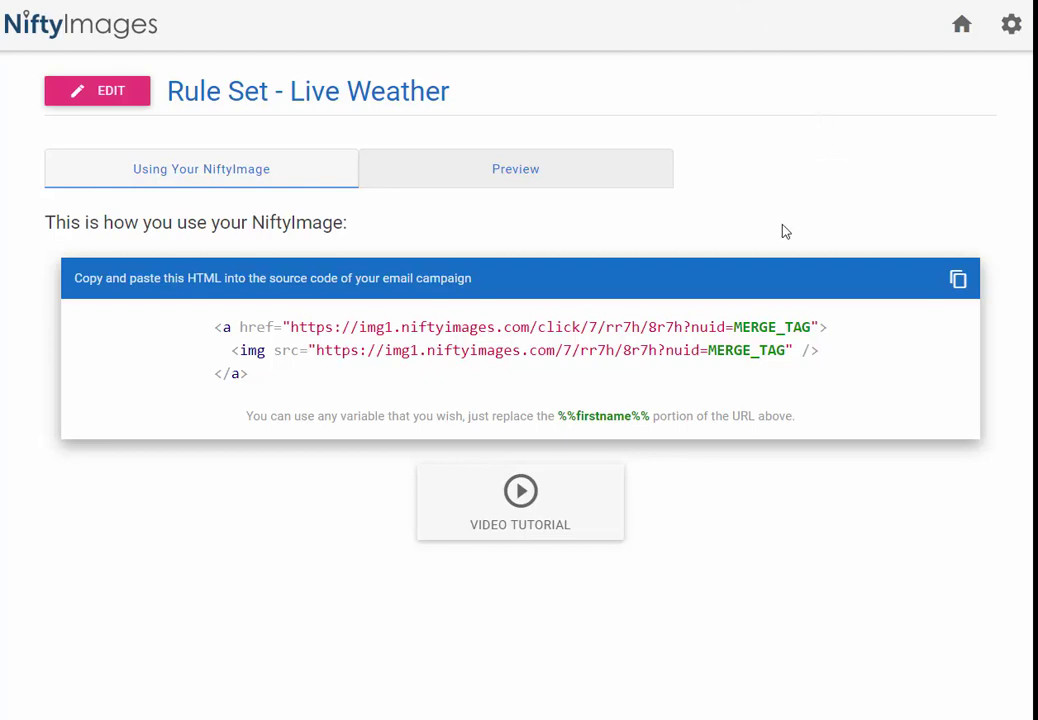
Step: Highlight the nuid parameter in the Rule Set - Live Weather link code
{"action": "double_click", "coordinate": [710, 327]}
{"action": "key", "text": "alt+Tab"}
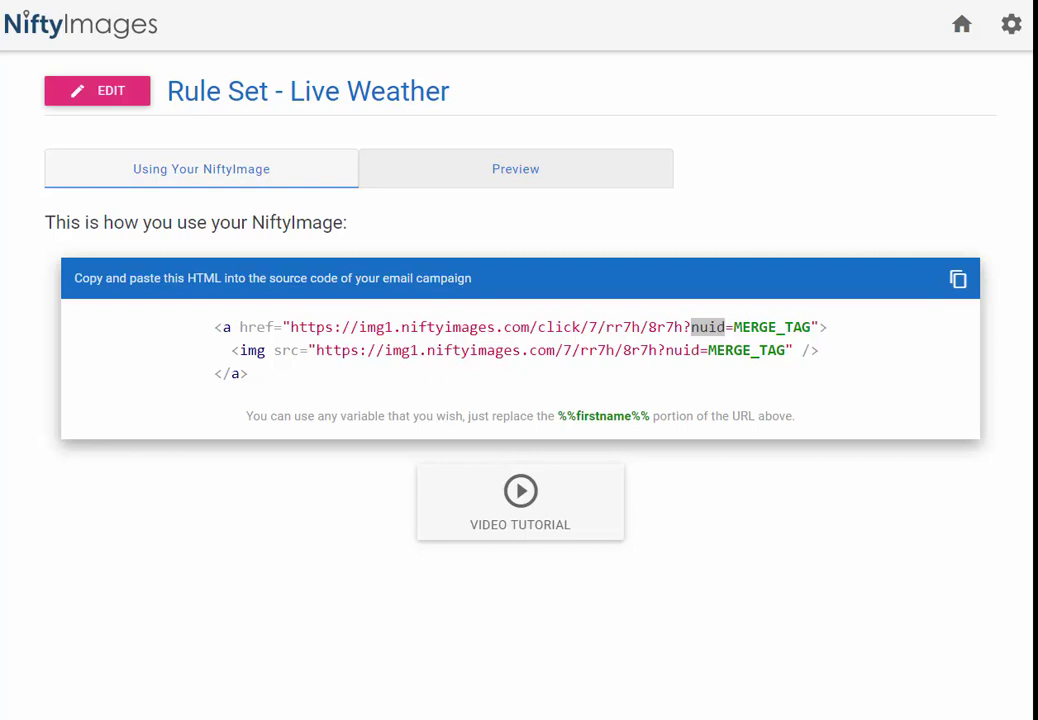